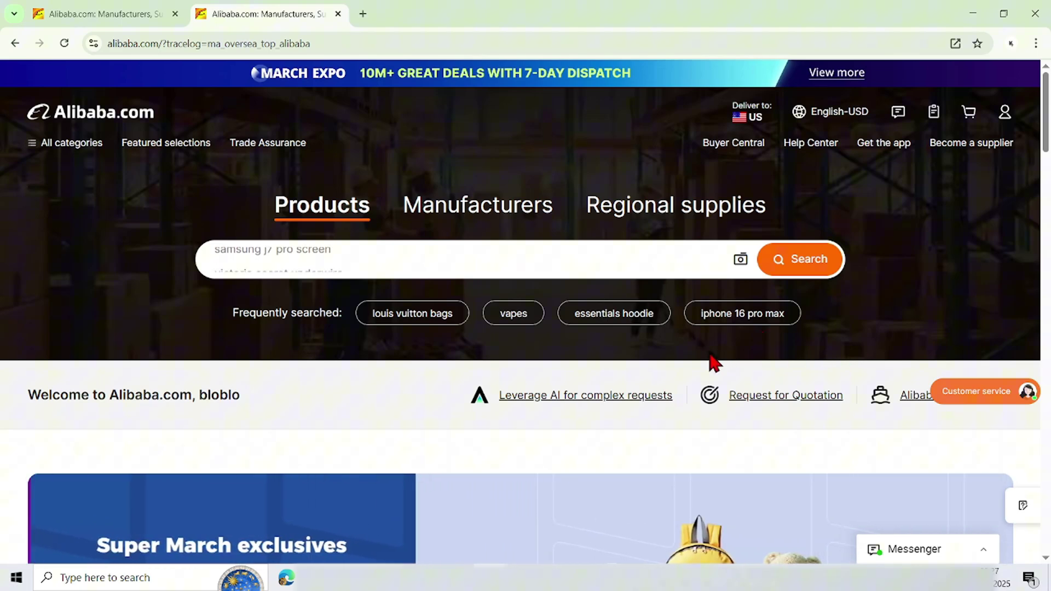
Step: Go to Account settings from the user menu in the Alibaba header
{"action": "left_click", "coordinate": [1005, 115]}
{"action": "left_click", "coordinate": [801, 324]}
Step: Open the Email preferences page from account settings
{"action": "left_click", "coordinate": [361, 376]}
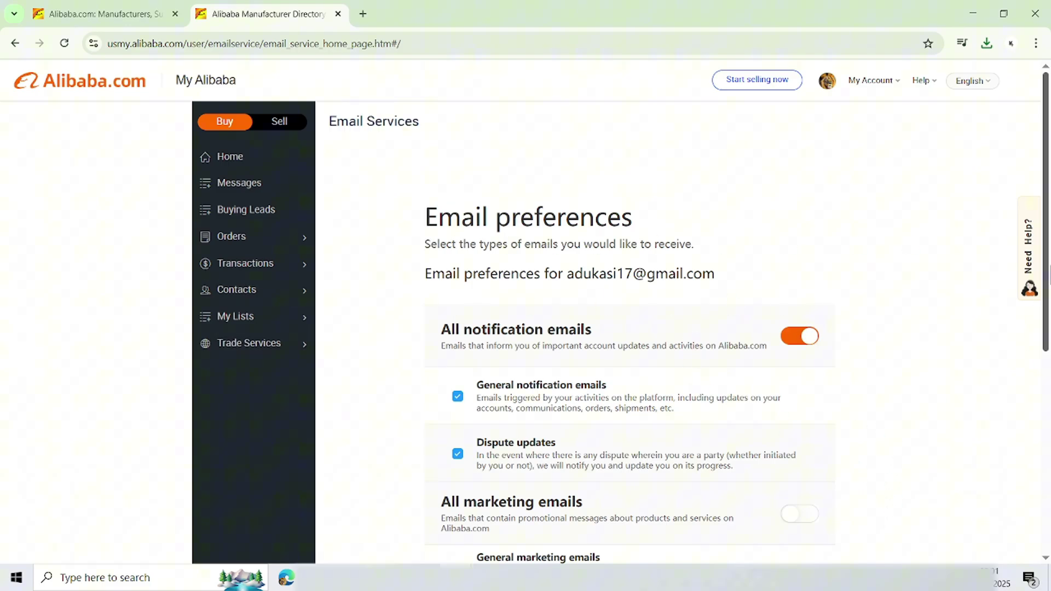
{"action": "scroll", "coordinate": [1009, 378], "scroll_direction": "down", "scroll_amount": 5}
{"action": "scroll", "coordinate": [485, 354], "scroll_direction": "down", "scroll_amount": 1}
Step: Unsubscribe from all emails, save preferences, and confirm the unsubscribe
{"action": "left_click", "coordinate": [485, 321]}
{"action": "scroll", "coordinate": [621, 329], "scroll_direction": "up", "scroll_amount": 5}
{"action": "scroll", "coordinate": [633, 325], "scroll_direction": "up", "scroll_amount": 2}
{"action": "scroll", "coordinate": [633, 324], "scroll_direction": "down", "scroll_amount": 5}
{"action": "scroll", "coordinate": [633, 325], "scroll_direction": "up", "scroll_amount": 6}
{"action": "scroll", "coordinate": [666, 328], "scroll_direction": "down", "scroll_amount": 3}
{"action": "scroll", "coordinate": [666, 329], "scroll_direction": "down", "scroll_amount": 5}
{"action": "left_click", "coordinate": [427, 401]}
{"action": "left_click", "coordinate": [589, 350]}
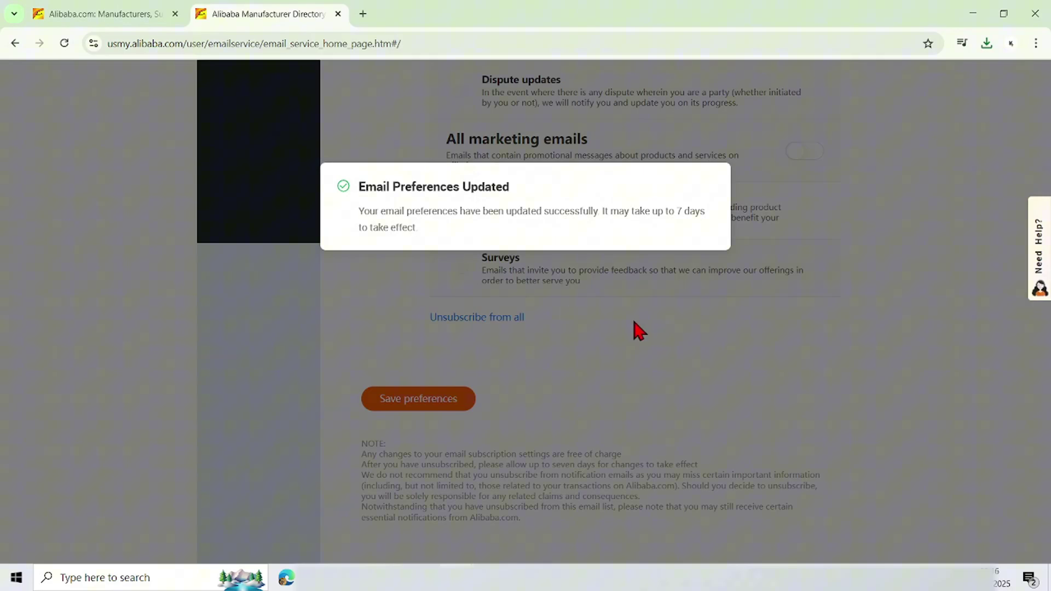